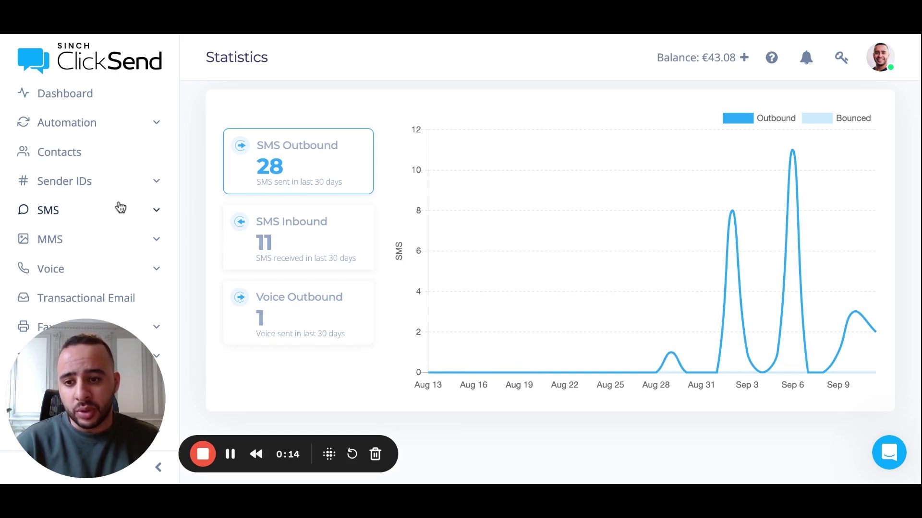
Create a new contact list named "Testing list" in Contacts.
{"action": "left_click", "coordinate": [44, 157]}
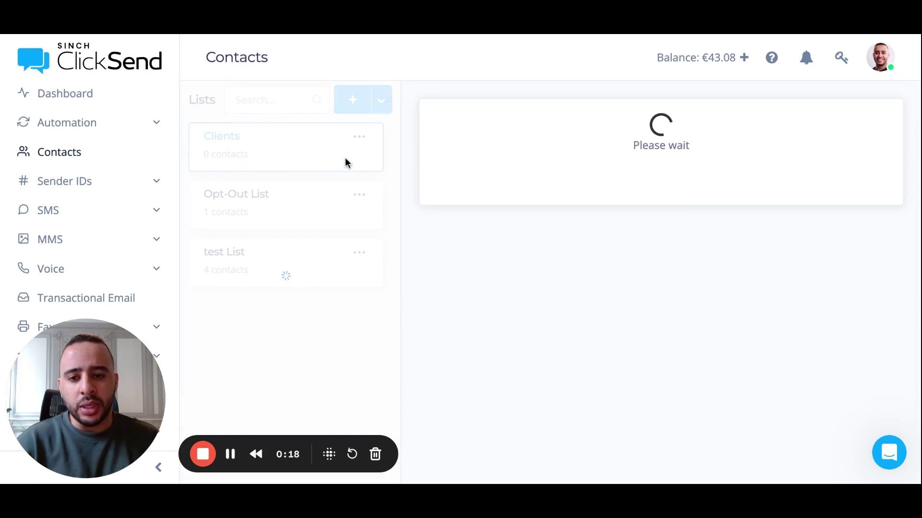
{"action": "left_click", "coordinate": [353, 102]}
{"action": "type", "text": "Testing list"}
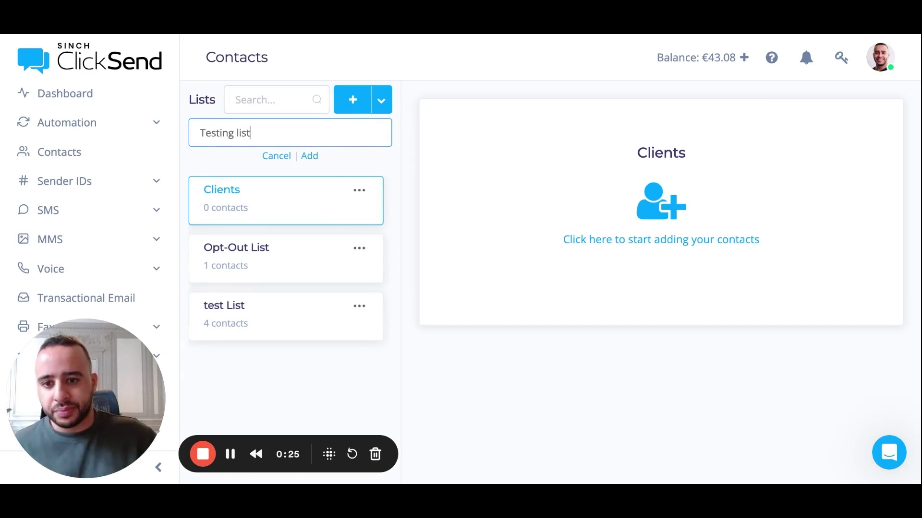
{"action": "left_click", "coordinate": [310, 157]}
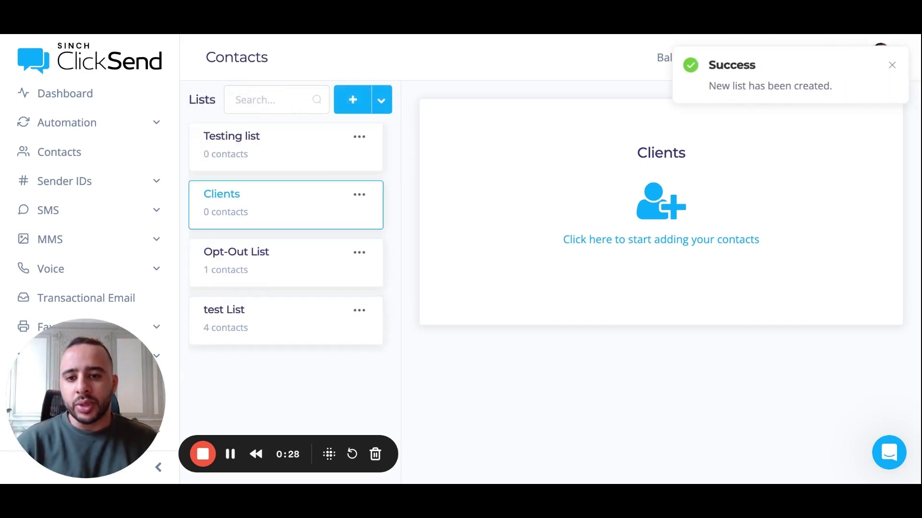
Open the form for adding contacts to Testing list and look through its contact information and custom fields.
{"action": "left_click", "coordinate": [236, 154]}
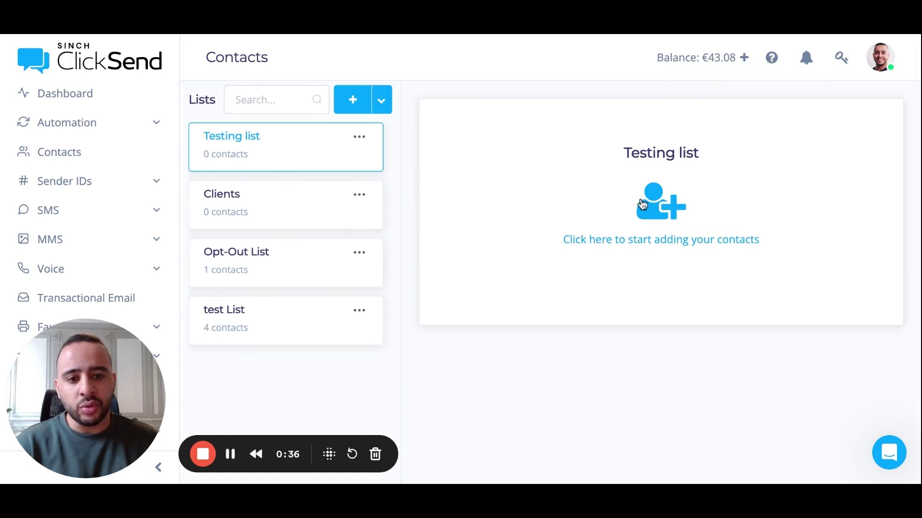
{"action": "left_click", "coordinate": [655, 211]}
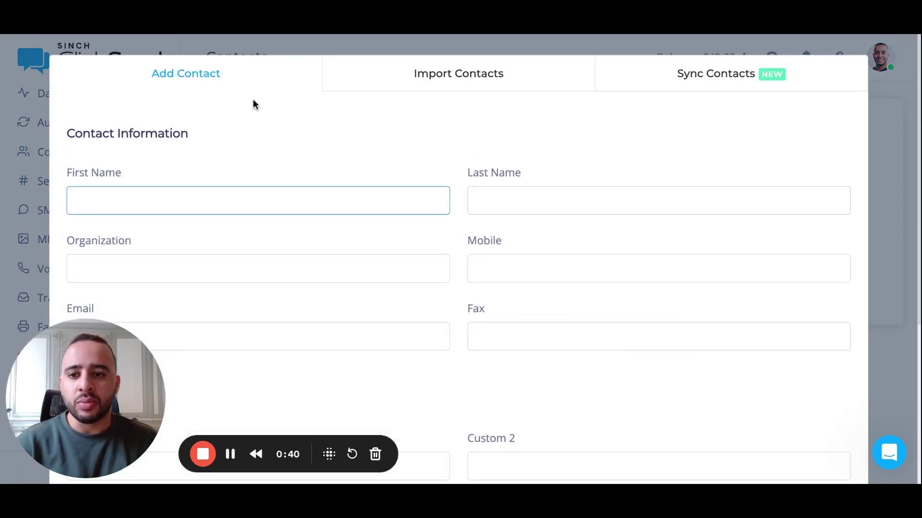
{"action": "scroll", "coordinate": [350, 174], "scroll_direction": "down", "scroll_amount": 2}
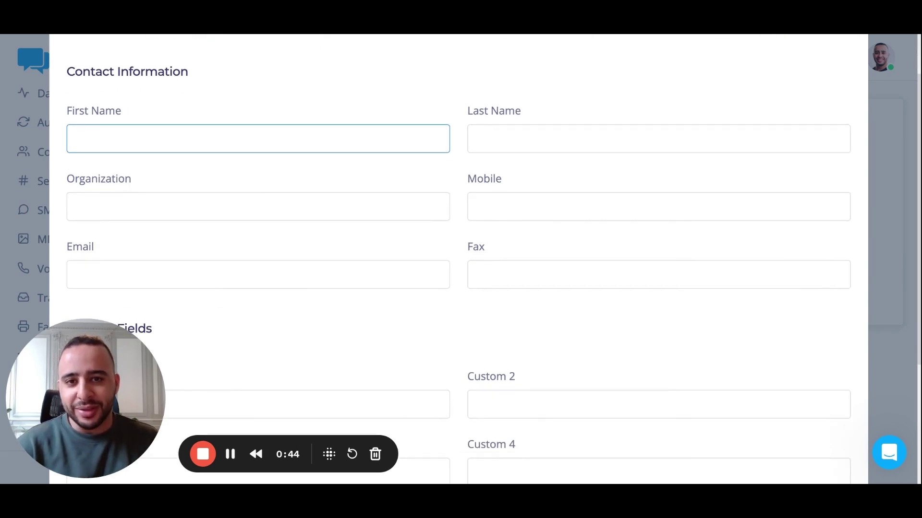
{"action": "scroll", "coordinate": [458, 259], "scroll_direction": "down", "scroll_amount": 2}
{"action": "scroll", "coordinate": [458, 259], "scroll_direction": "up", "scroll_amount": 5}
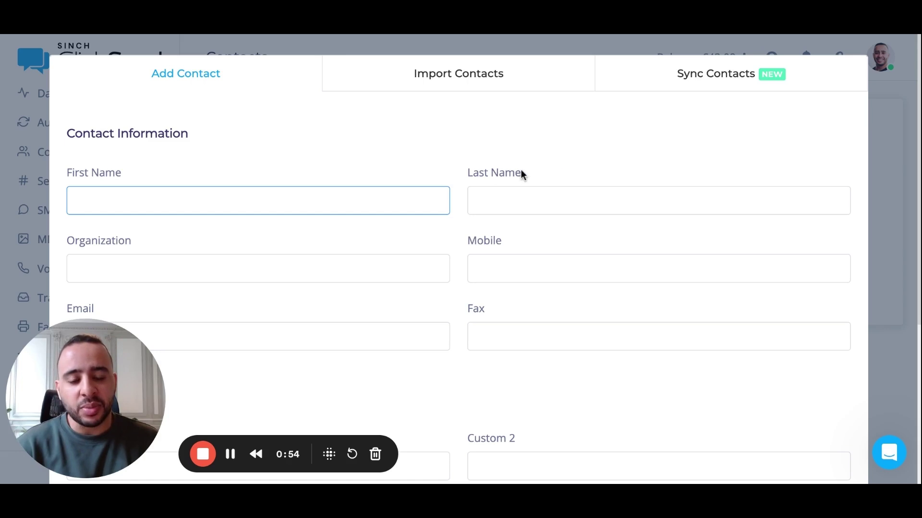
Look through the CRM integrations offered for syncing contacts, such as Salesforce and Zoho CRM.
{"action": "left_click", "coordinate": [735, 84]}
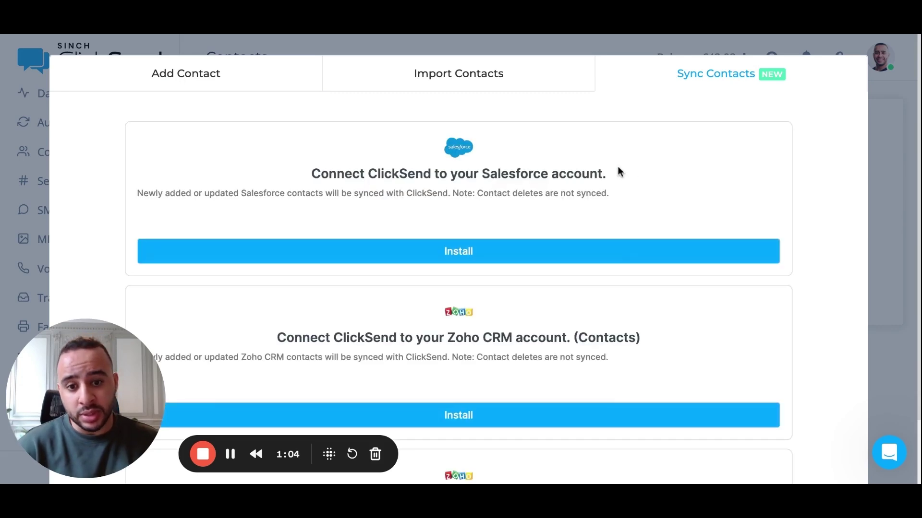
{"action": "scroll", "coordinate": [616, 173], "scroll_direction": "down", "scroll_amount": 9}
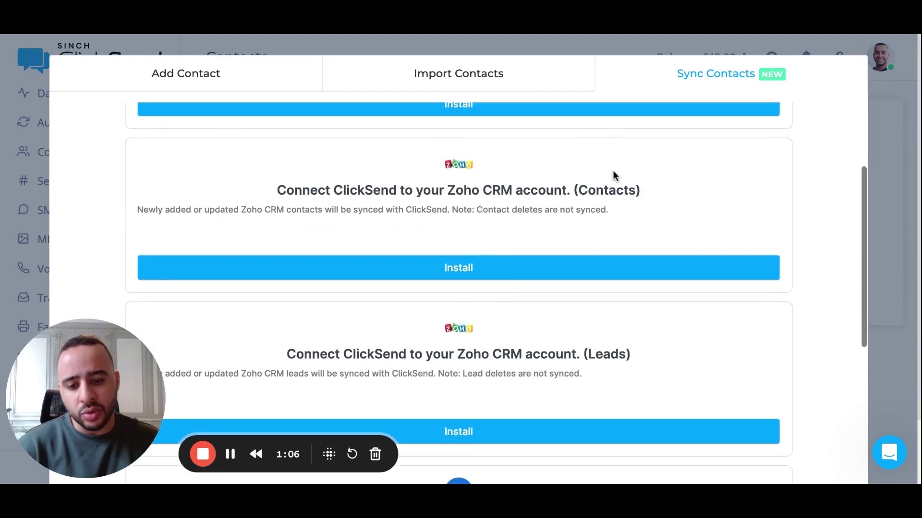
{"action": "scroll", "coordinate": [614, 177], "scroll_direction": "up", "scroll_amount": 9}
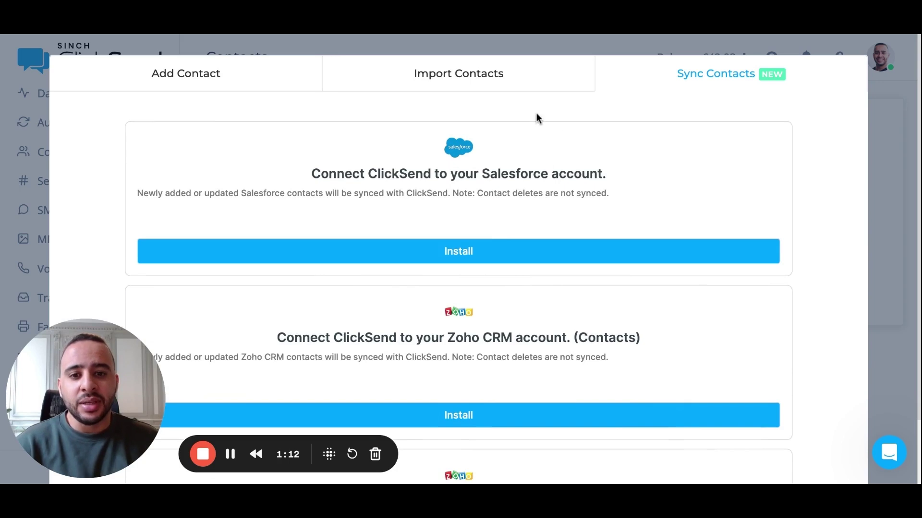
Upload the file CLIENT LIST.xlsx to Testing list and start its import.
{"action": "left_click", "coordinate": [479, 83]}
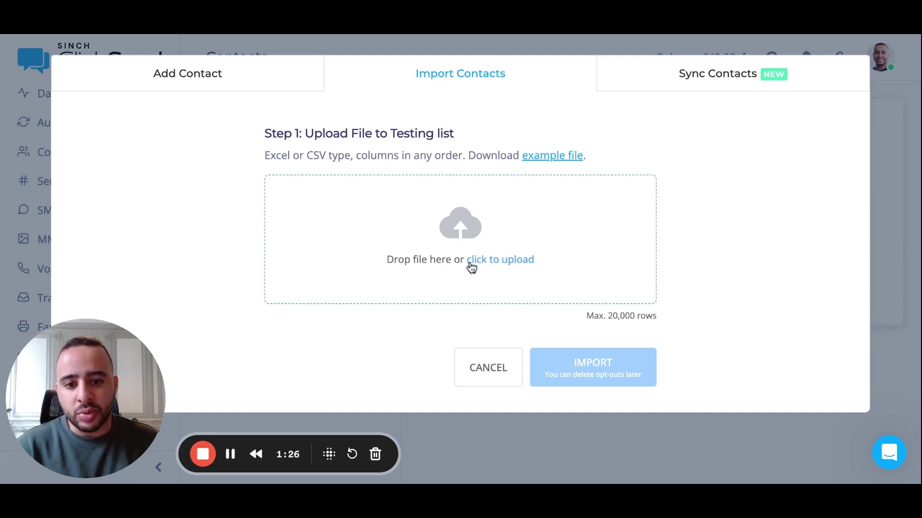
{"action": "left_click", "coordinate": [499, 262]}
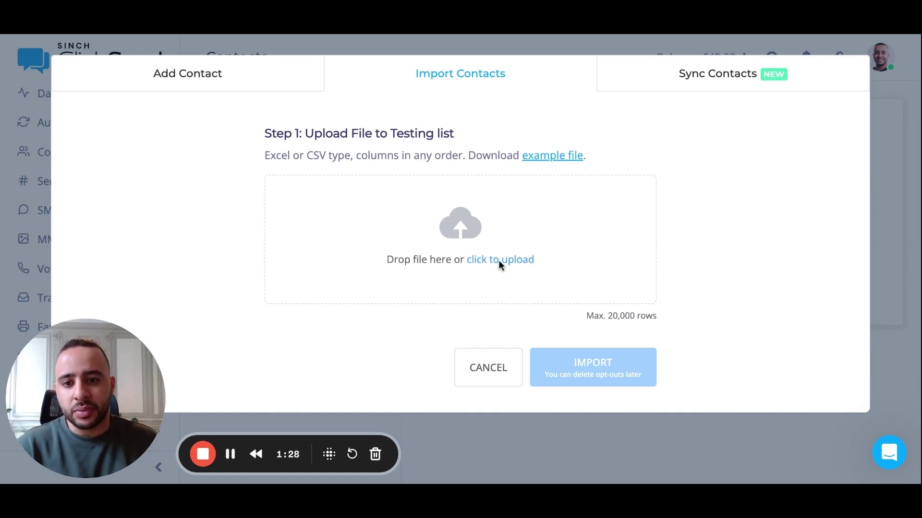
{"action": "double_click", "coordinate": [420, 180]}
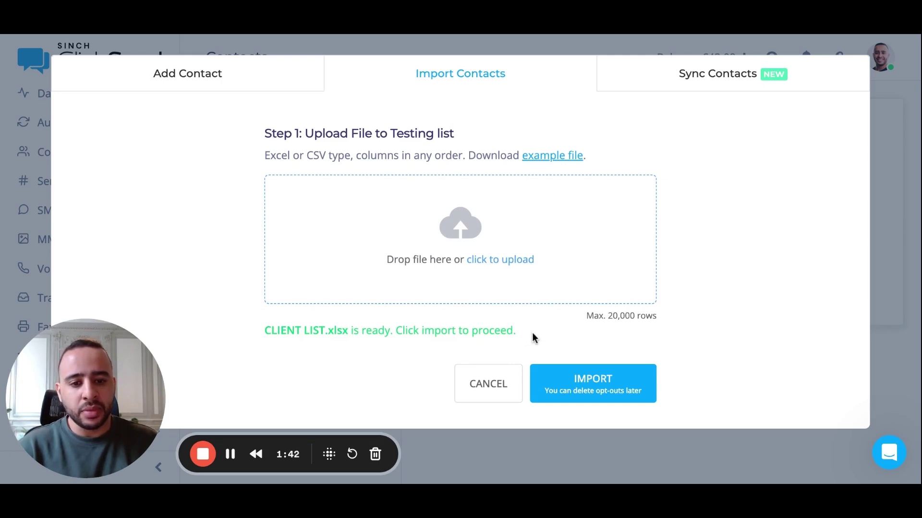
{"action": "left_click_drag", "start_coordinate": [587, 316], "coordinate": [660, 322]}
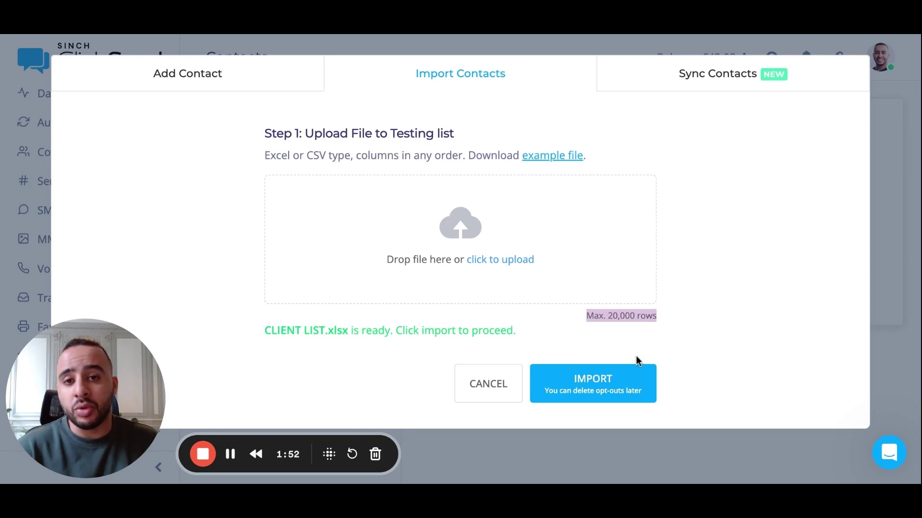
{"action": "left_click", "coordinate": [612, 387]}
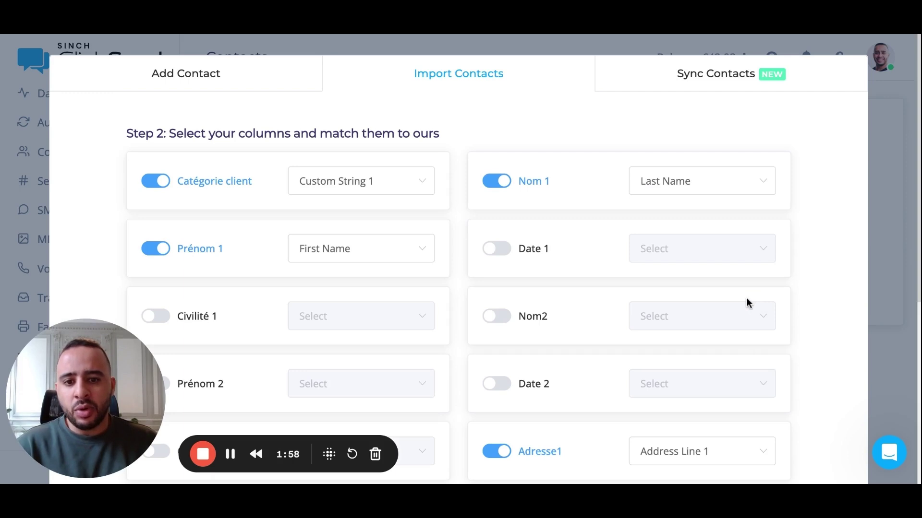
Review how the file's columns are matched to contact fields, checking the options for Prénom 1, Nom 1 and Catégorie client.
{"action": "scroll", "coordinate": [345, 365], "scroll_direction": "down", "scroll_amount": 1}
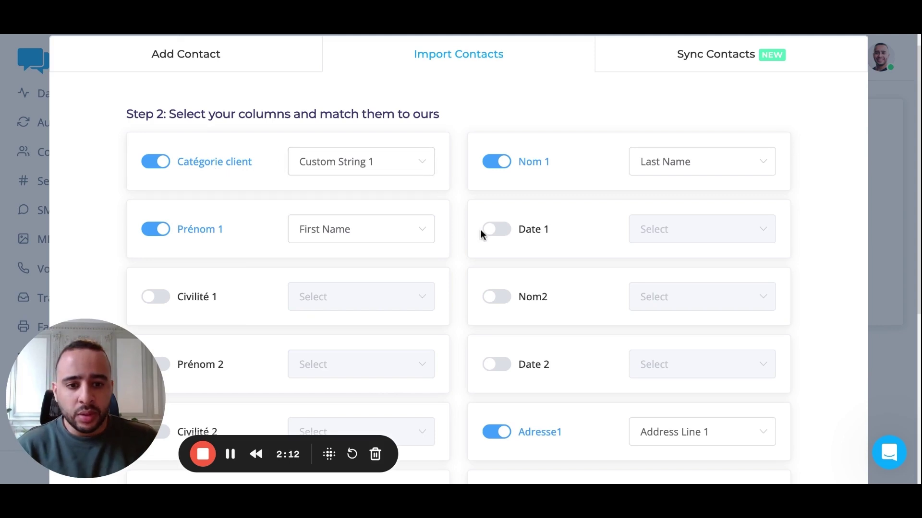
{"action": "scroll", "coordinate": [468, 232], "scroll_direction": "down", "scroll_amount": 1}
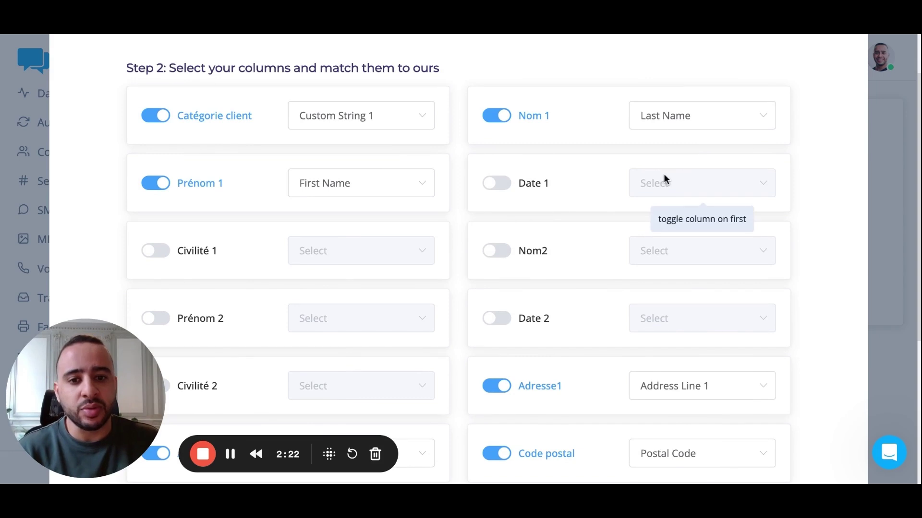
{"action": "left_click", "coordinate": [403, 192]}
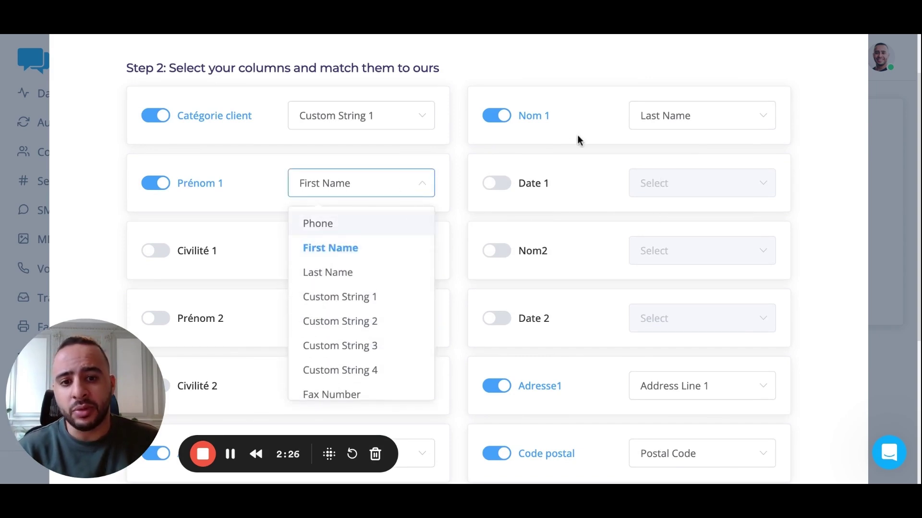
{"action": "left_click", "coordinate": [542, 126]}
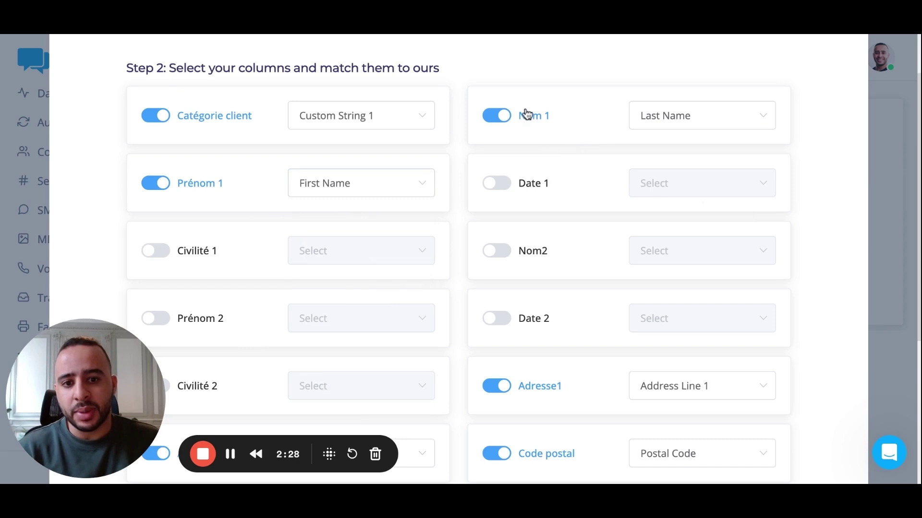
{"action": "left_click", "coordinate": [714, 124]}
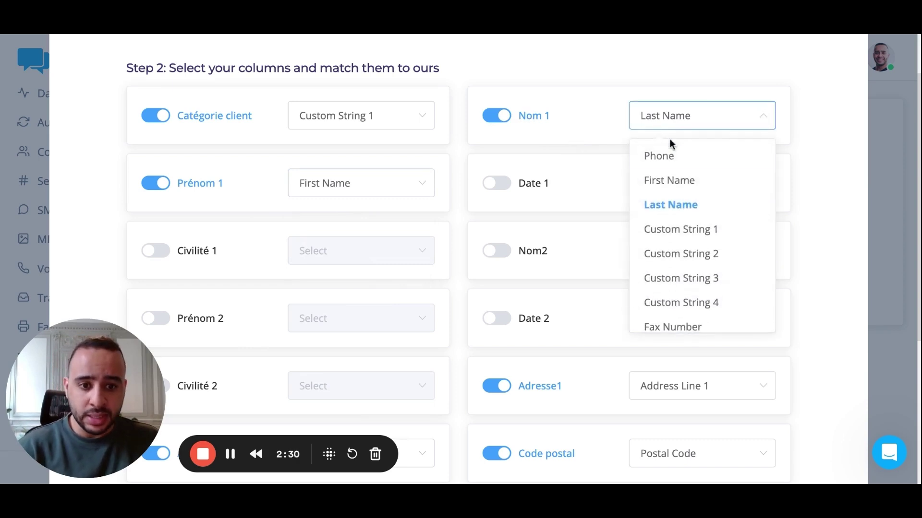
{"action": "left_click", "coordinate": [558, 180]}
{"action": "scroll", "coordinate": [486, 231], "scroll_direction": "down", "scroll_amount": 4}
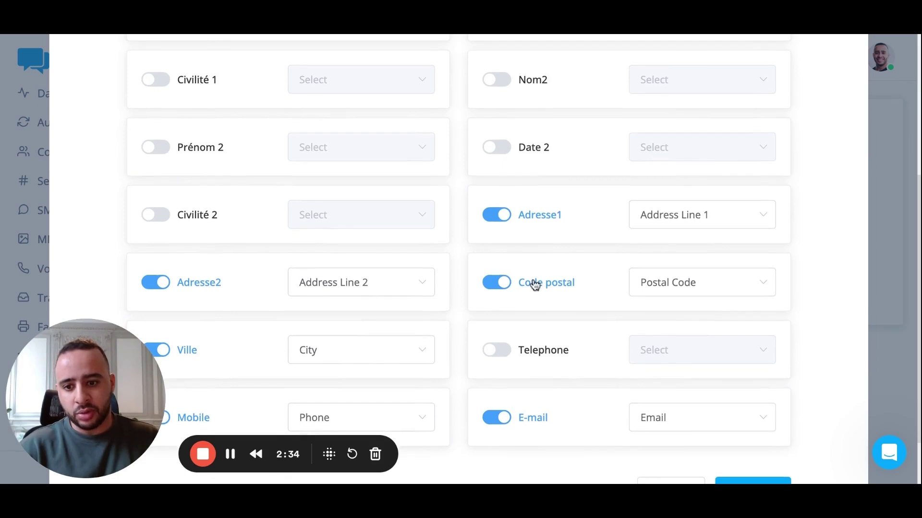
{"action": "scroll", "coordinate": [302, 187], "scroll_direction": "down", "scroll_amount": 2}
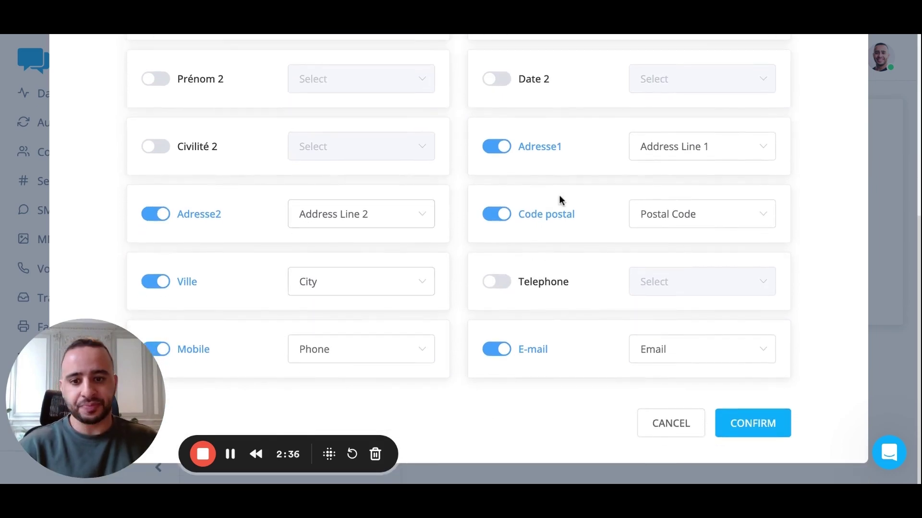
{"action": "scroll", "coordinate": [560, 197], "scroll_direction": "up", "scroll_amount": 7}
{"action": "scroll", "coordinate": [559, 201], "scroll_direction": "down", "scroll_amount": 1}
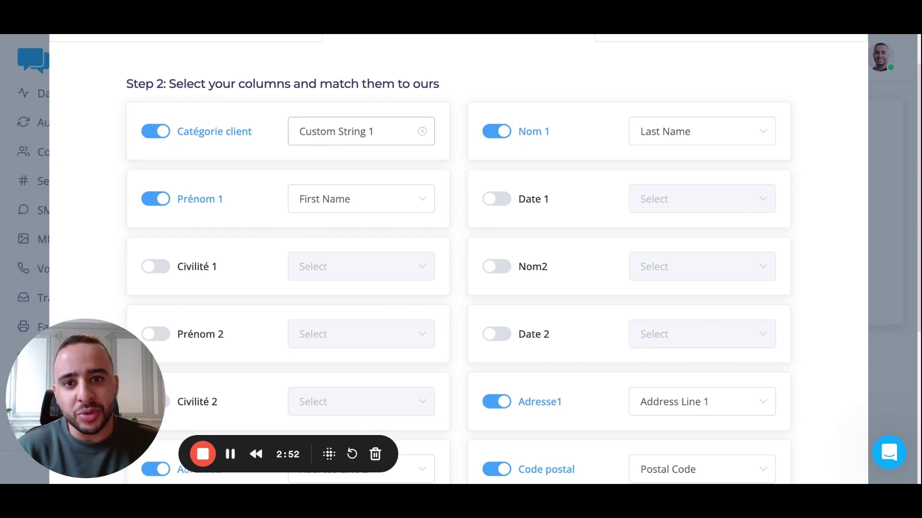
{"action": "left_click", "coordinate": [364, 131]}
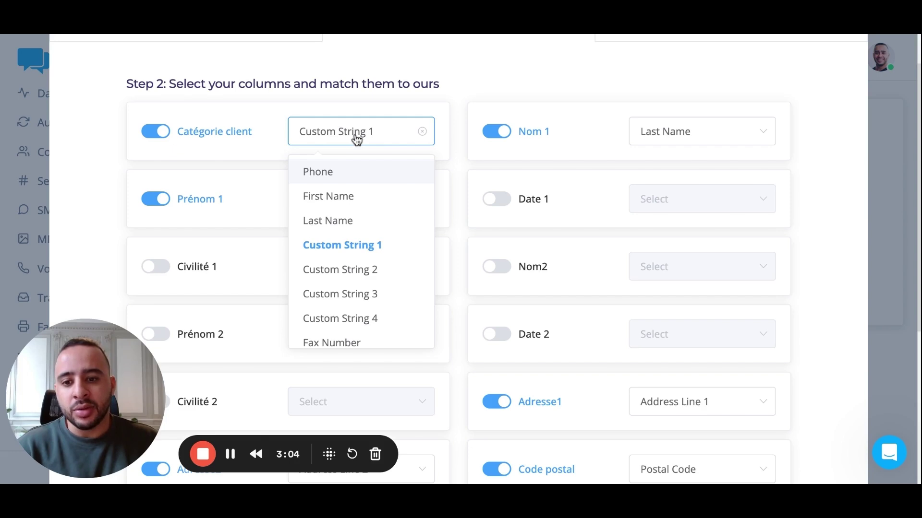
{"action": "left_click", "coordinate": [240, 238]}
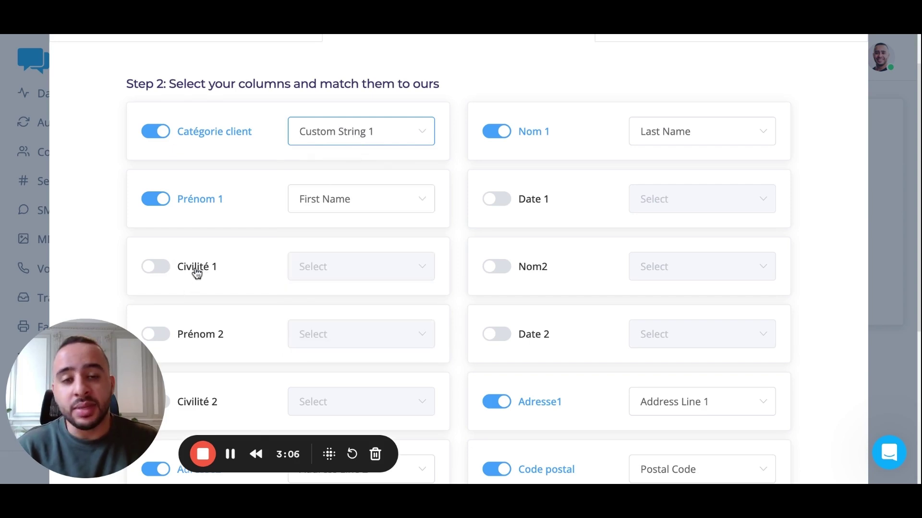
Include the Civilité 1 column in the import and match it to Custom String 2.
{"action": "mouse_move", "coordinate": [379, 275]}
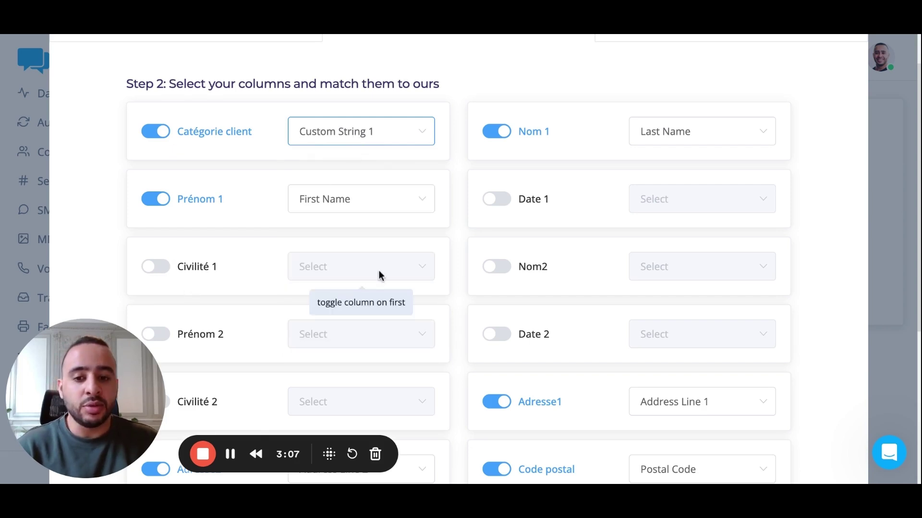
{"action": "left_click", "coordinate": [150, 272]}
{"action": "left_click", "coordinate": [317, 275]}
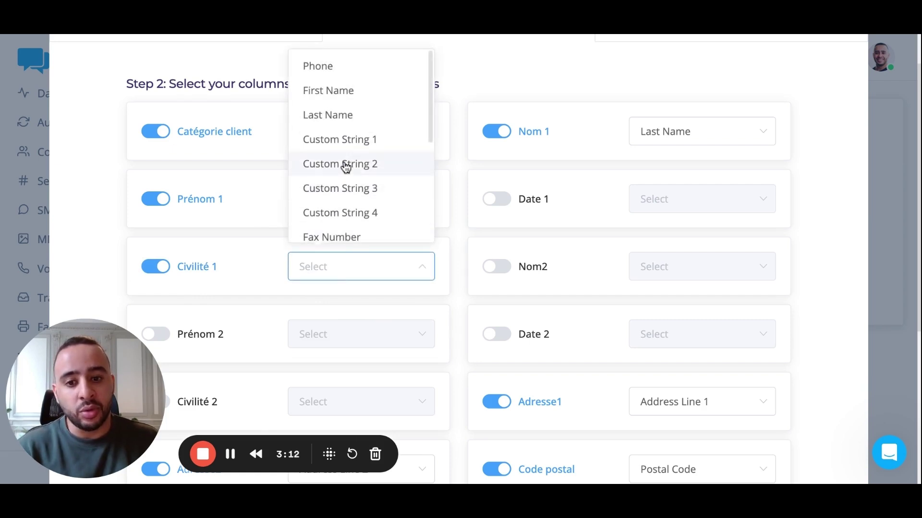
{"action": "left_click", "coordinate": [346, 165]}
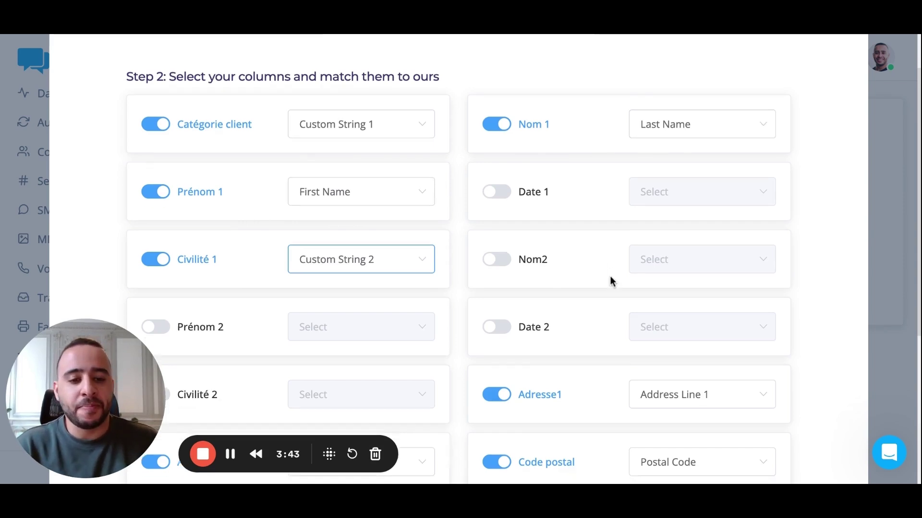
Check the remaining column matches and exclude the Civilité 1 column from the import again.
{"action": "scroll", "coordinate": [610, 278], "scroll_direction": "down", "scroll_amount": 5}
{"action": "scroll", "coordinate": [341, 180], "scroll_direction": "up", "scroll_amount": 6}
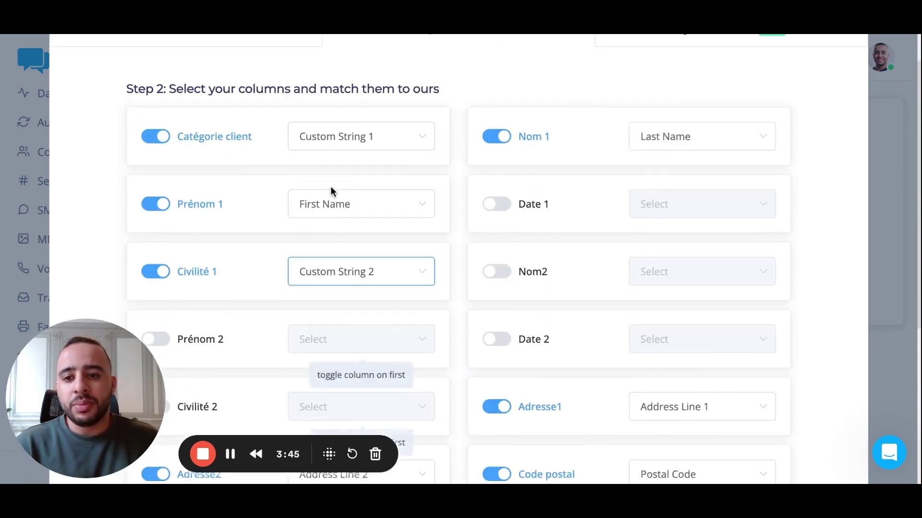
{"action": "left_click", "coordinate": [161, 303]}
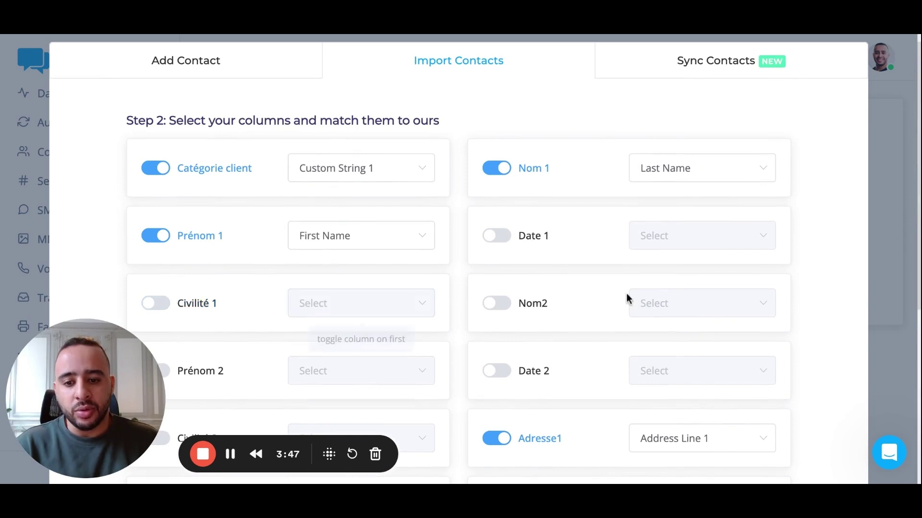
Confirm the column matching and finish the contact import into Testing list.
{"action": "scroll", "coordinate": [650, 291], "scroll_direction": "down", "scroll_amount": 6}
{"action": "left_click", "coordinate": [751, 426]}
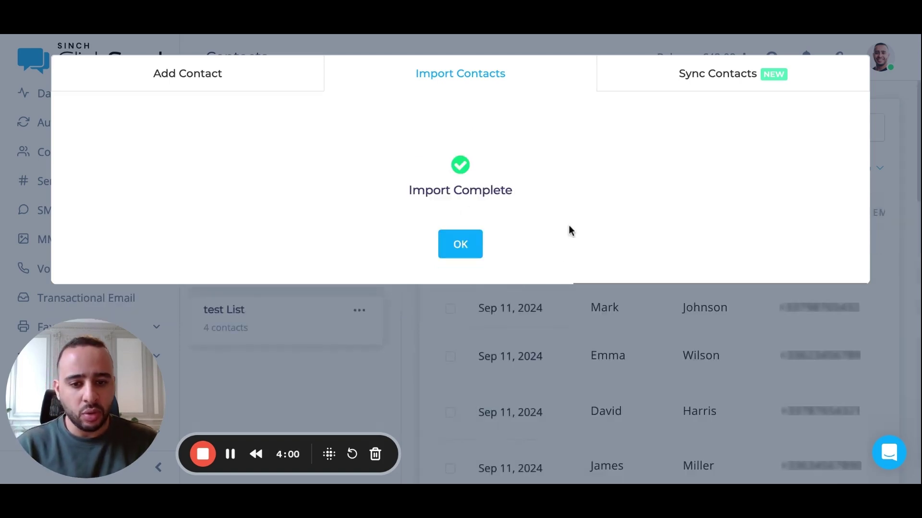
{"action": "left_click", "coordinate": [456, 249]}
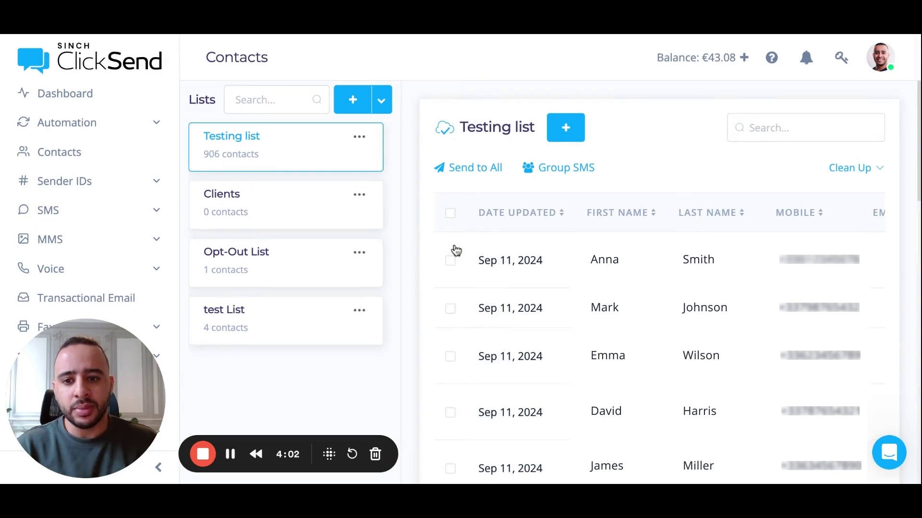